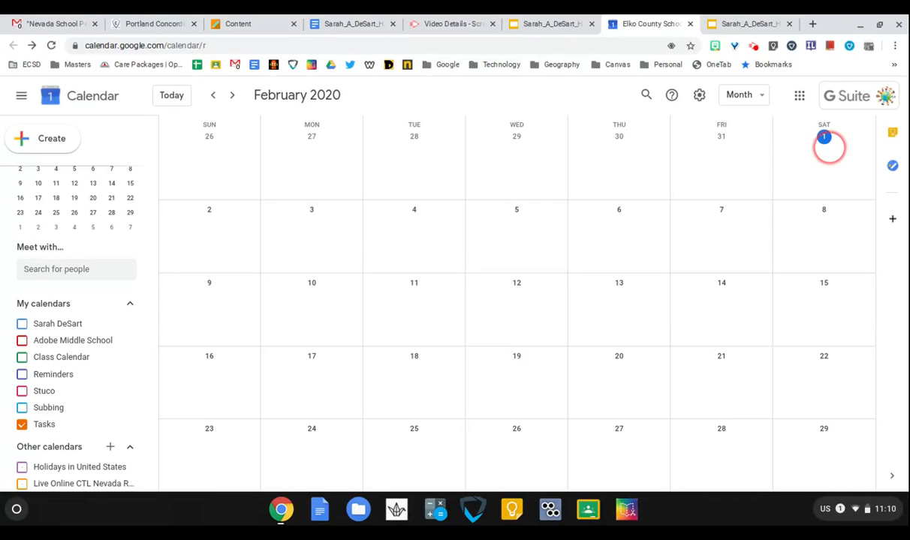
Step: Open Tasks, look through the available task lists, and add a task for calling a contact to the current list
{"action": "left_click", "coordinate": [893, 167]}
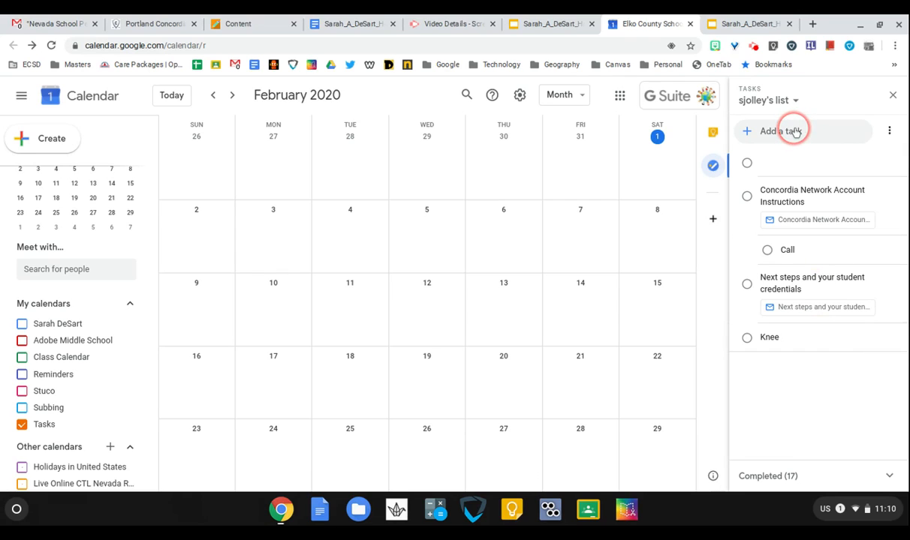
{"action": "left_click", "coordinate": [782, 105]}
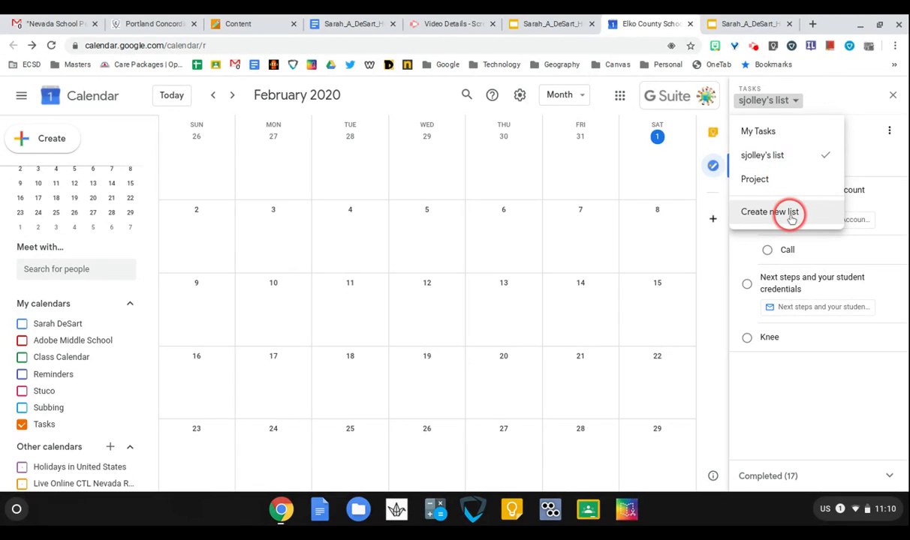
{"action": "left_click", "coordinate": [835, 102]}
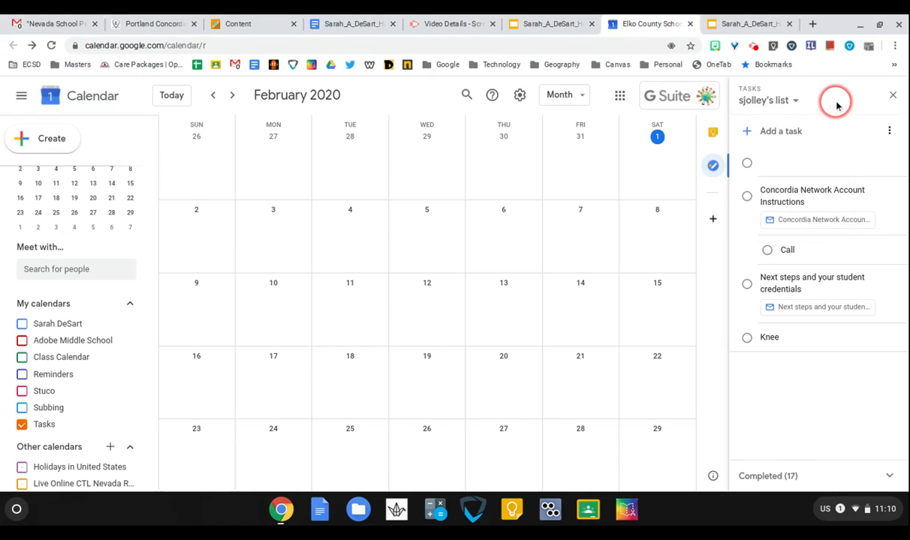
{"action": "left_click", "coordinate": [777, 133]}
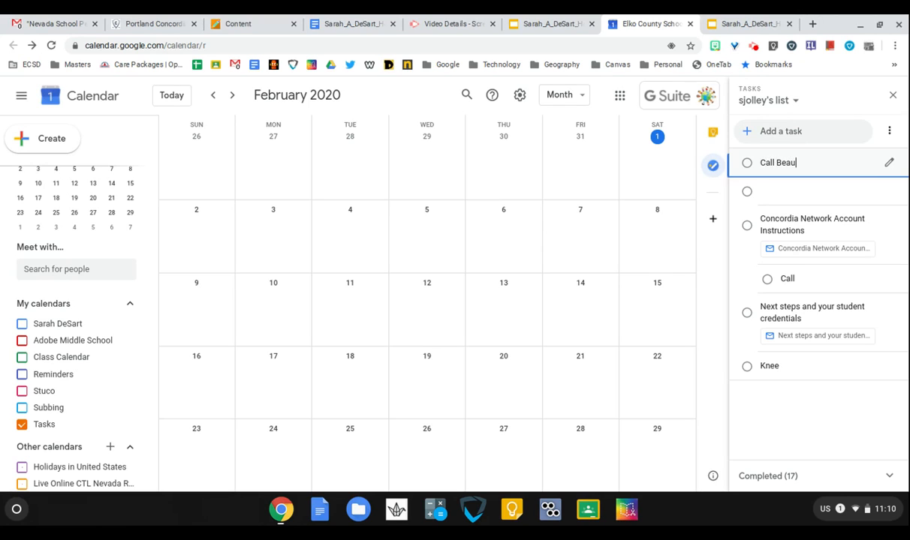
Step: Open the new call task's details and move the task to the Project list
{"action": "left_click", "coordinate": [891, 164]}
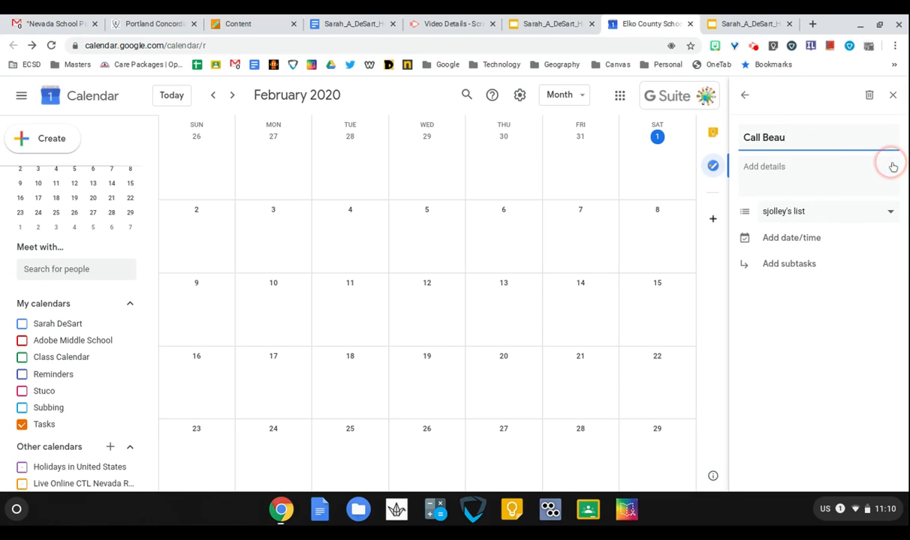
{"action": "left_click", "coordinate": [777, 169]}
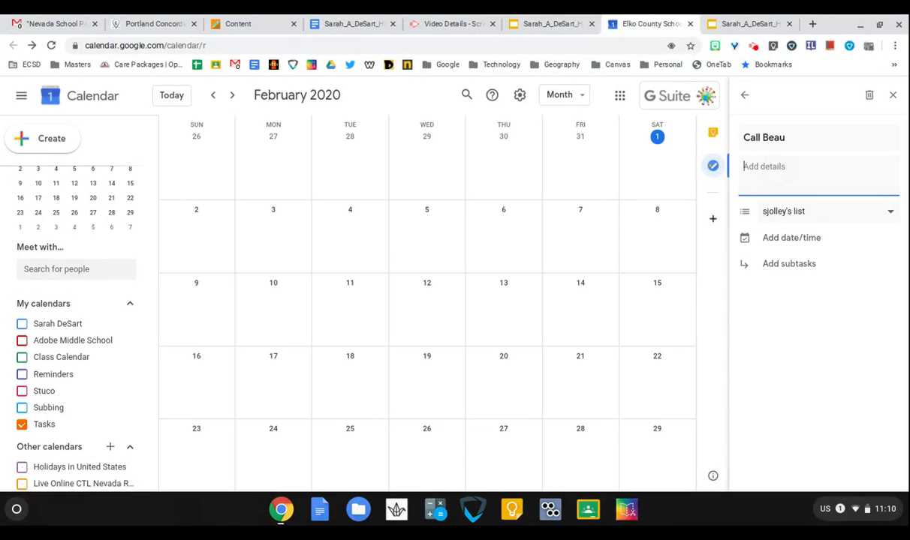
{"action": "left_click", "coordinate": [797, 215]}
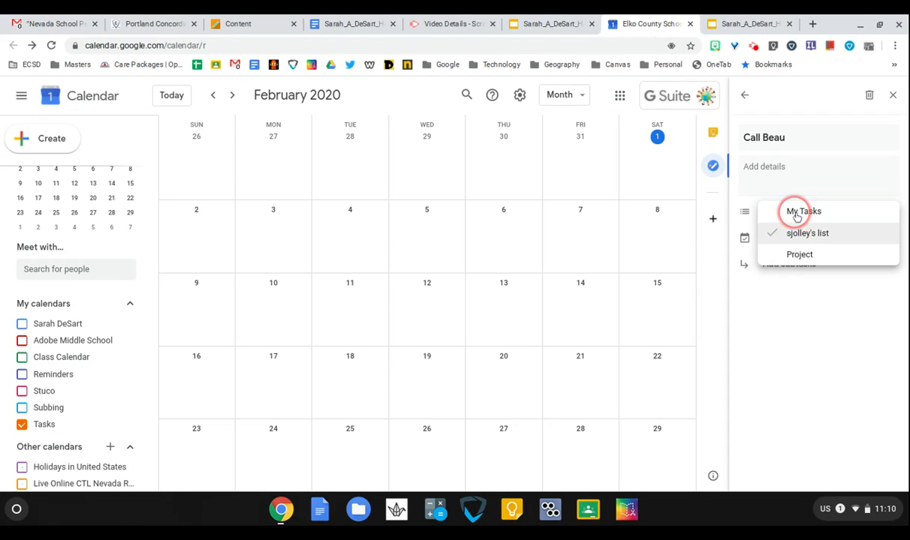
{"action": "left_click", "coordinate": [793, 255]}
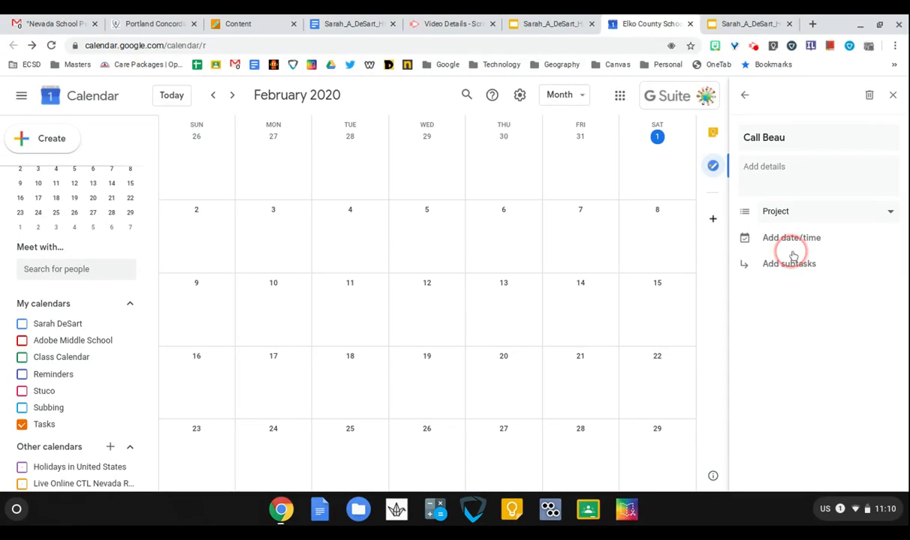
Step: Schedule the call task for February 2, 2020 at 1:00 AM
{"action": "left_click", "coordinate": [775, 238]}
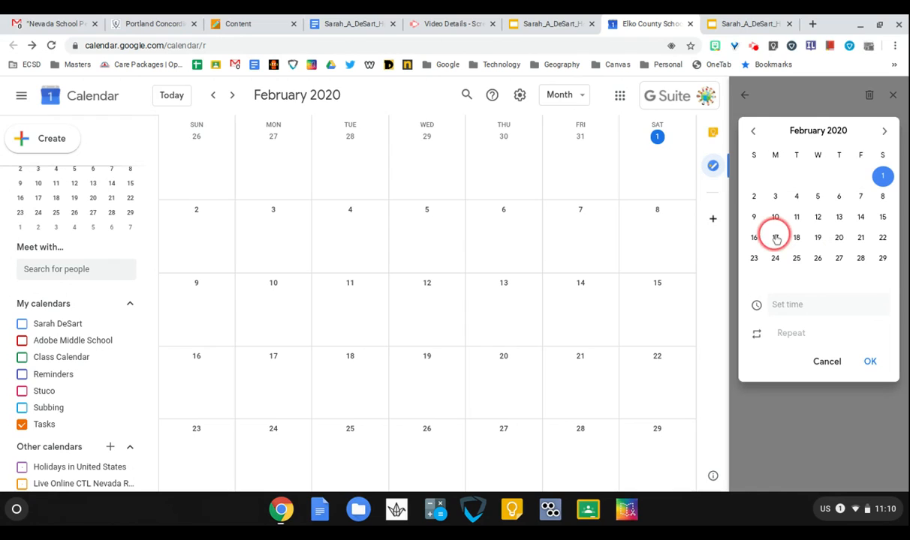
{"action": "left_click", "coordinate": [754, 198]}
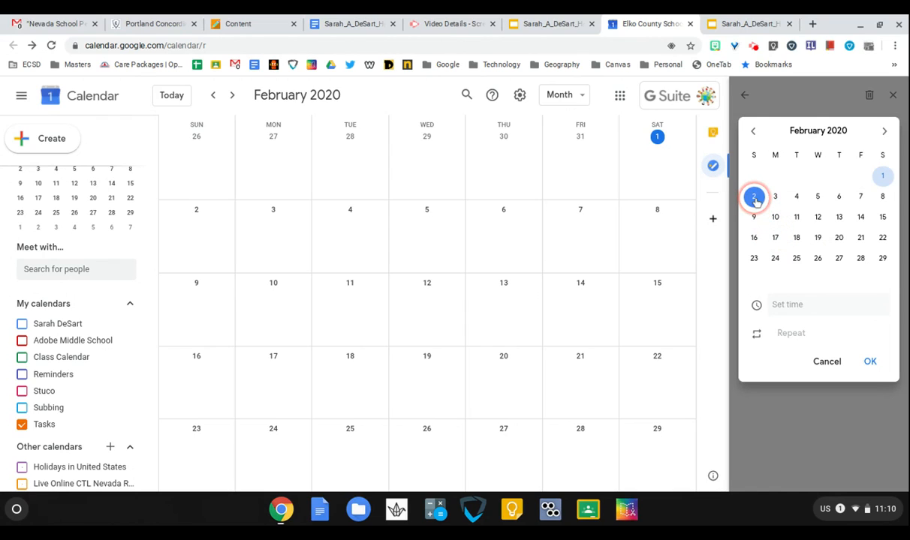
{"action": "left_click", "coordinate": [781, 306]}
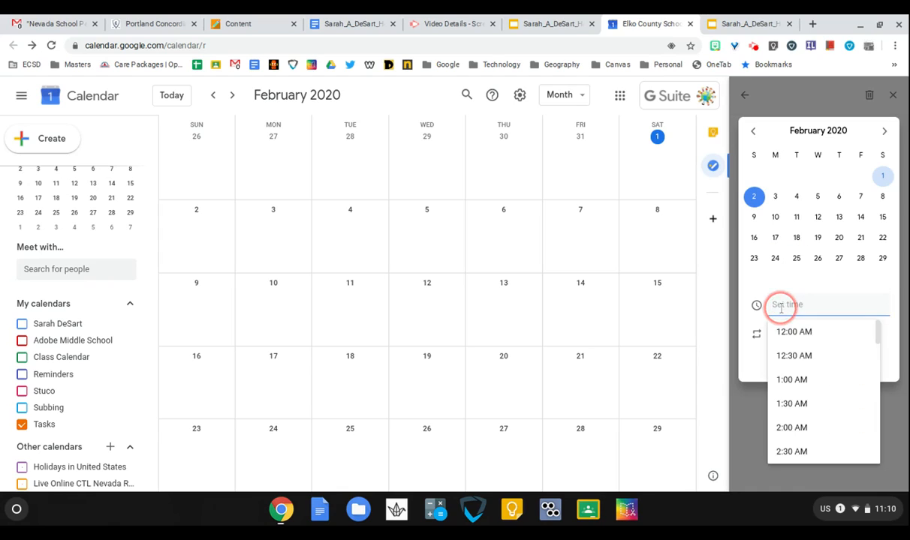
{"action": "left_click", "coordinate": [792, 379]}
{"action": "left_click", "coordinate": [787, 334]}
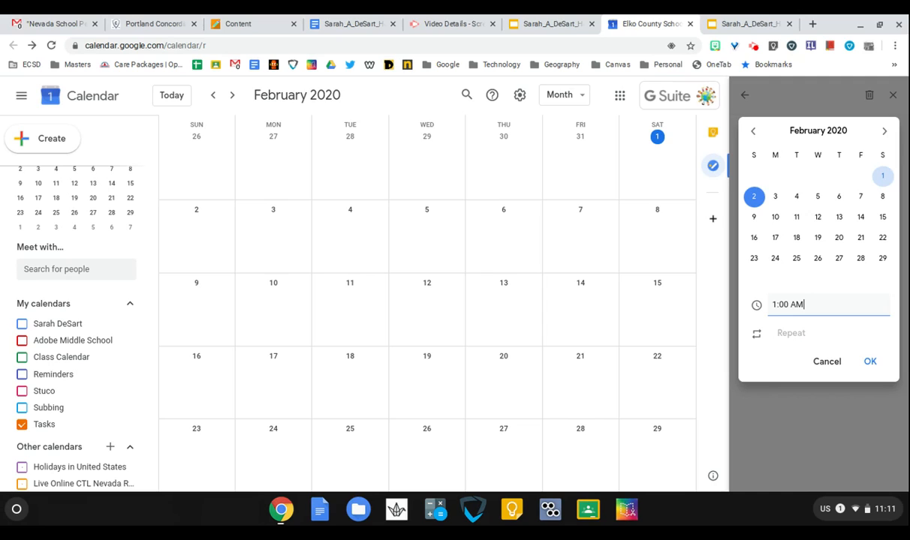
{"action": "left_click", "coordinate": [870, 363]}
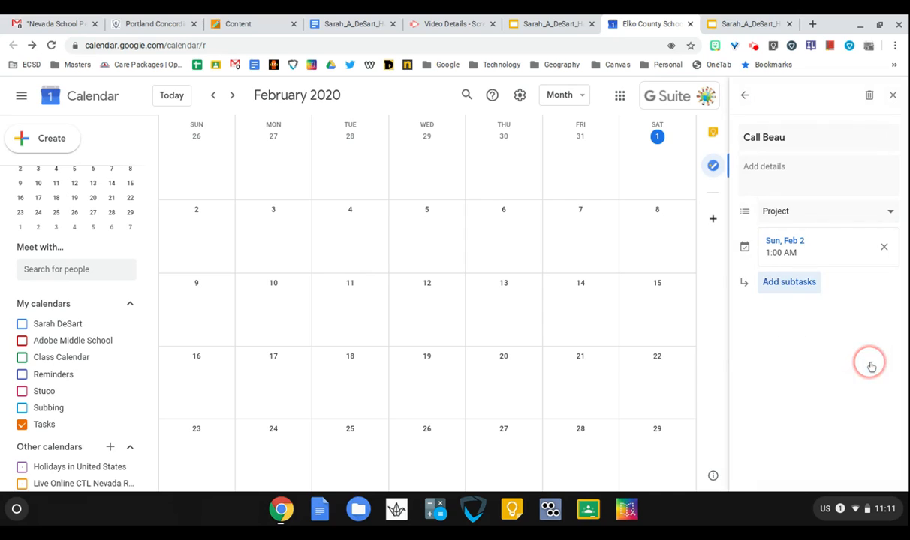
Step: Add the subtasks Store and Vet to the call task and display the Project list
{"action": "left_click", "coordinate": [799, 285]}
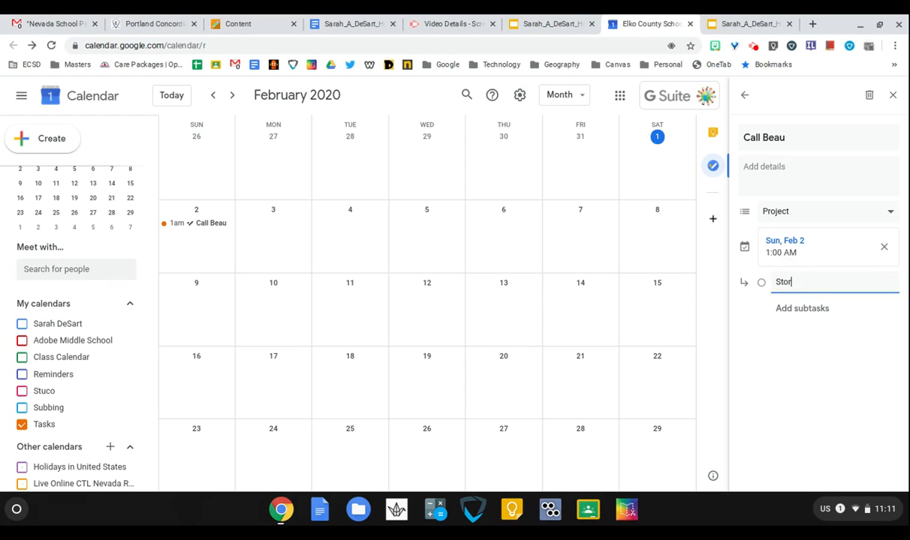
{"action": "key", "text": "Return"}
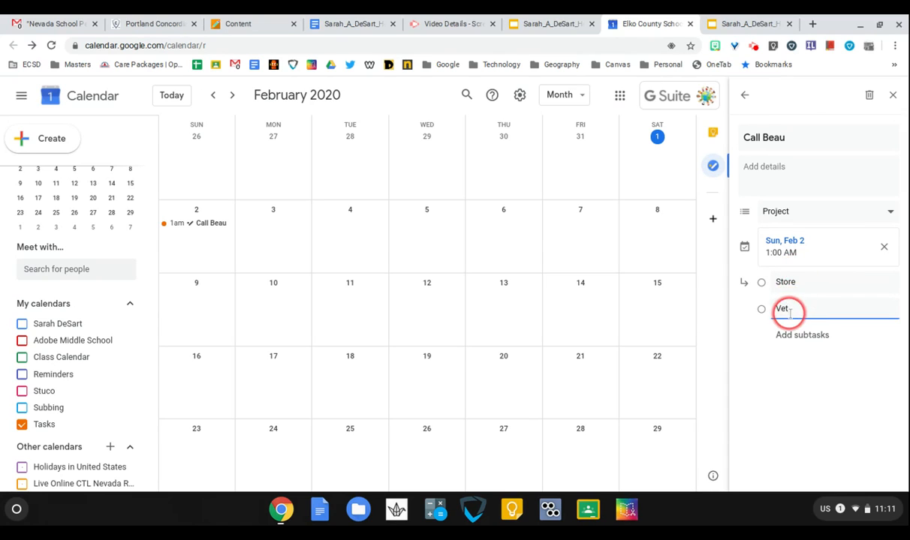
{"action": "left_click", "coordinate": [745, 96]}
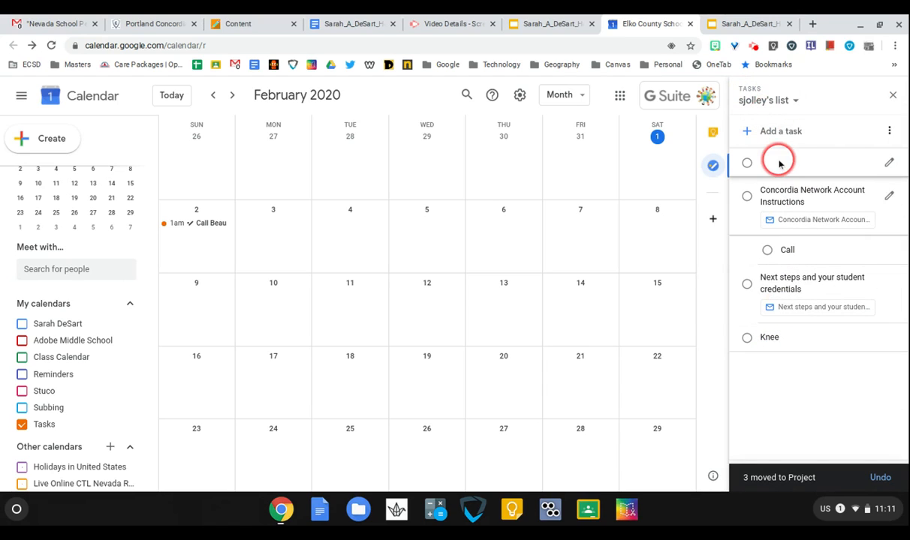
{"action": "left_click", "coordinate": [773, 104]}
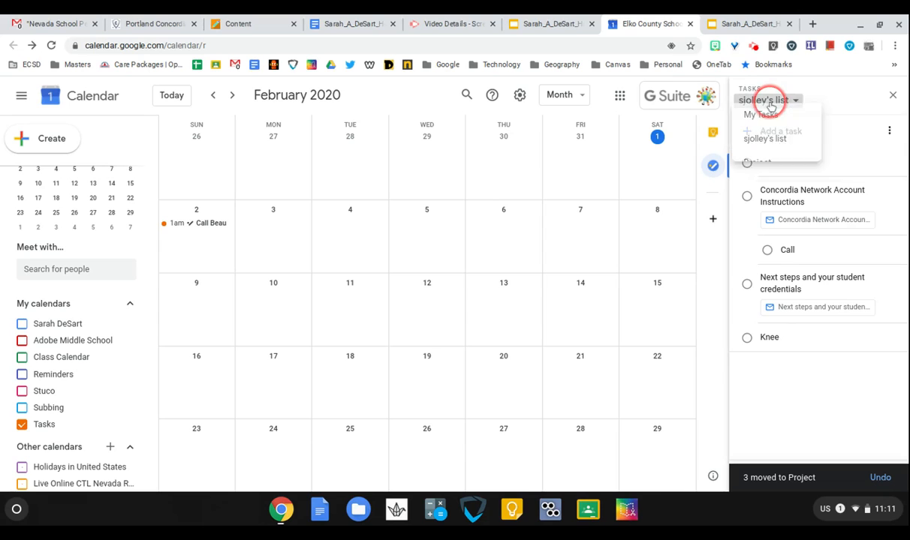
{"action": "left_click", "coordinate": [767, 180]}
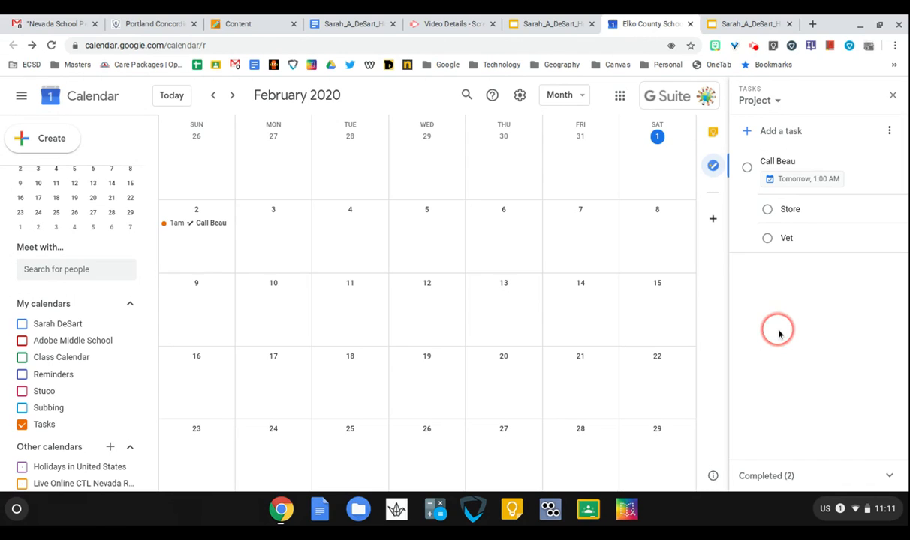
Step: Mark the call task in the Project list complete and undo the completion
{"action": "left_click", "coordinate": [749, 171]}
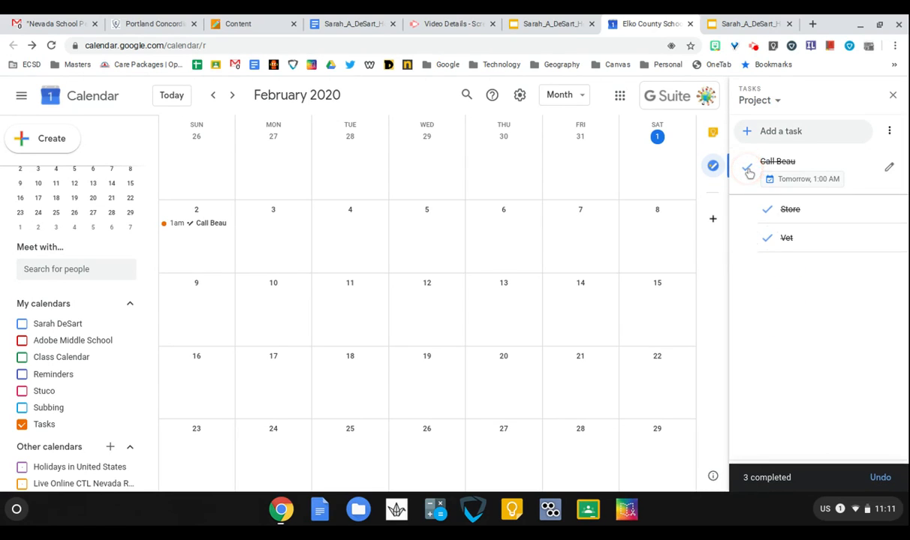
{"action": "left_click", "coordinate": [879, 480]}
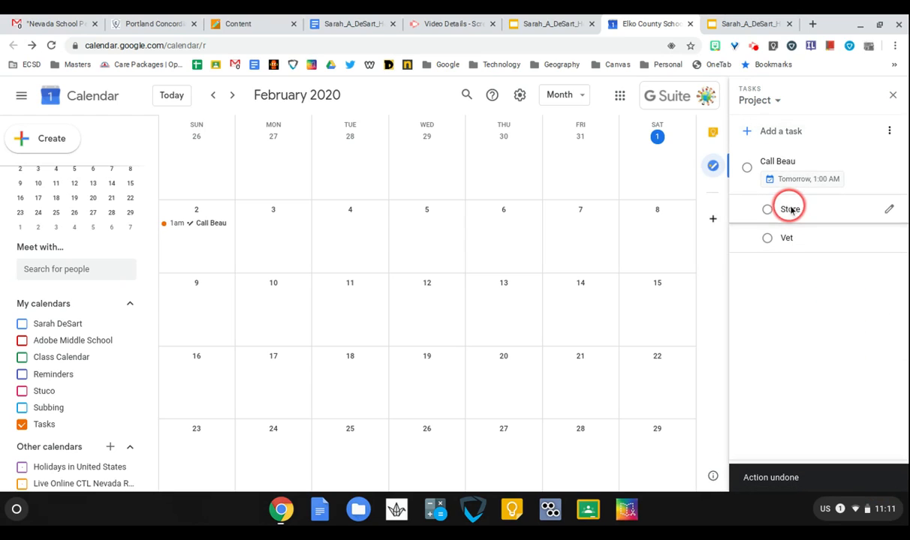
Step: Mark the Store subtask complete while leaving the Vet subtask open
{"action": "left_click", "coordinate": [767, 210]}
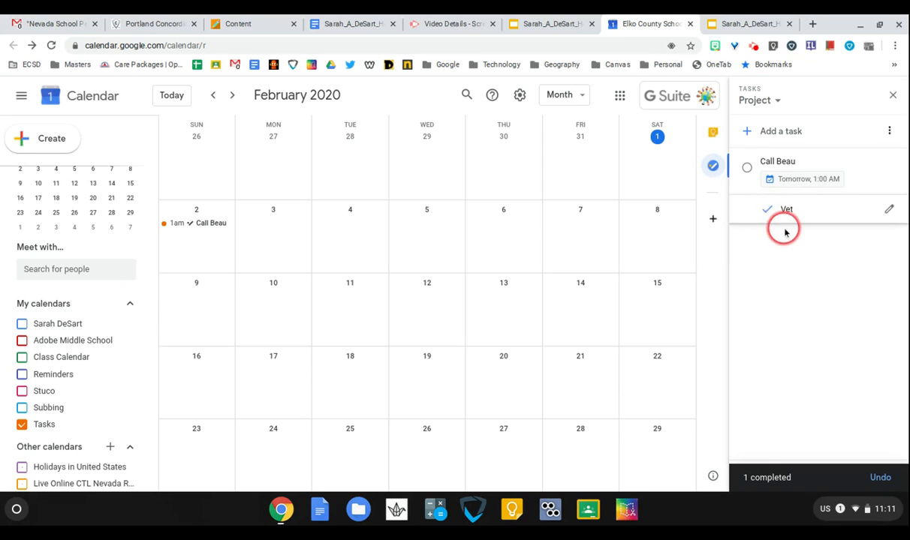
{"action": "left_click", "coordinate": [765, 204]}
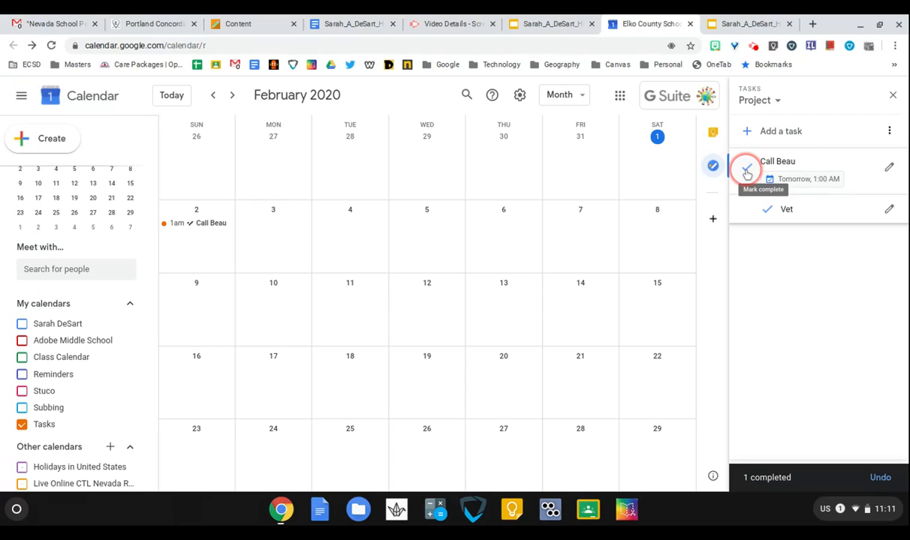
{"action": "left_click", "coordinate": [766, 210]}
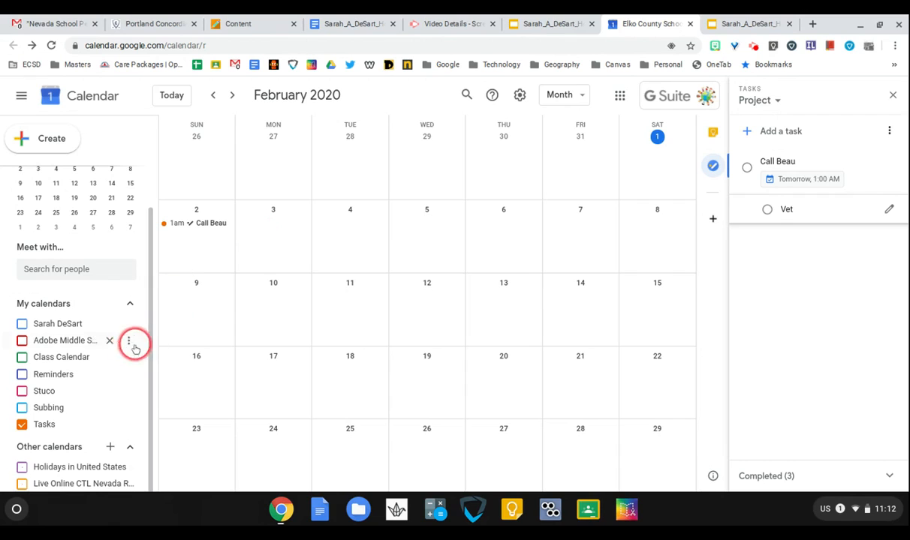
Step: Toggle the visibility of the Tasks, personal and Adobe Middle School calendars, leaving only the Tasks calendar shown
{"action": "left_click", "coordinate": [45, 425]}
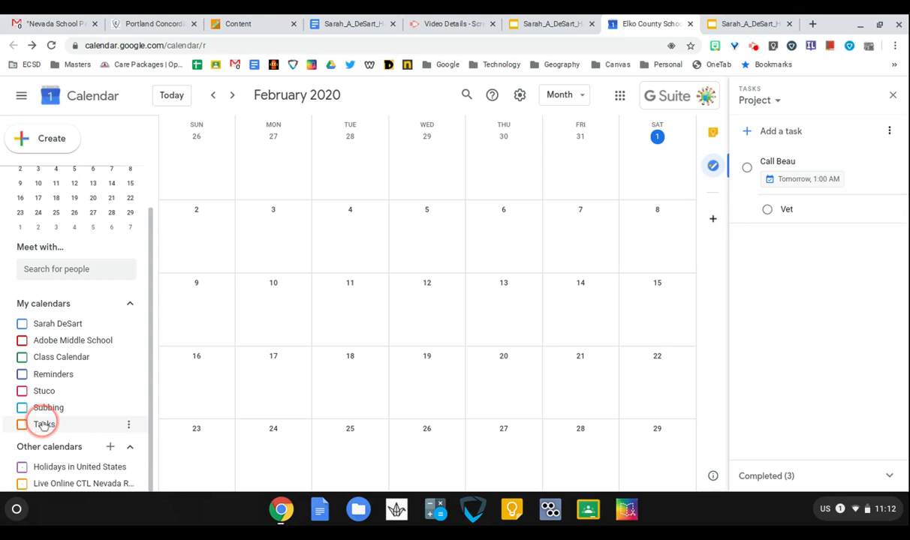
{"action": "left_click", "coordinate": [31, 324]}
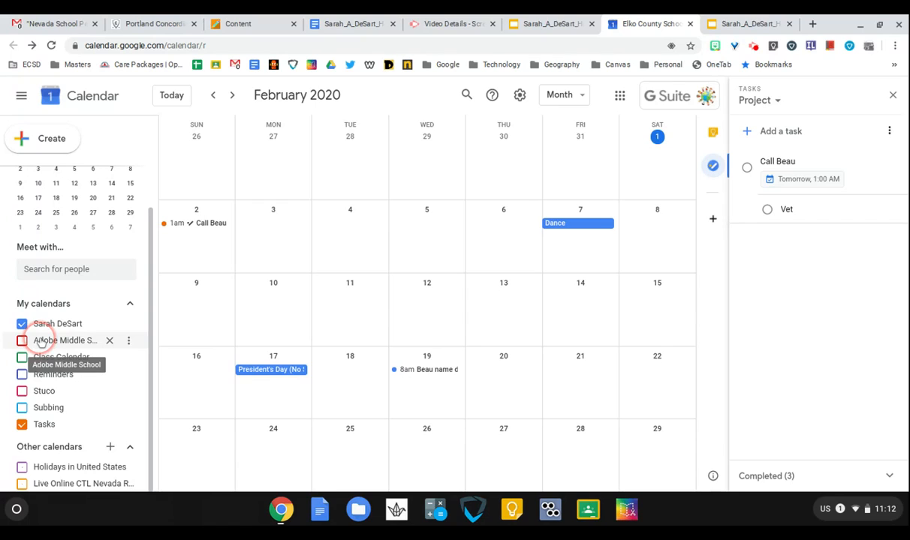
{"action": "left_click", "coordinate": [41, 340]}
{"action": "left_click", "coordinate": [42, 341]}
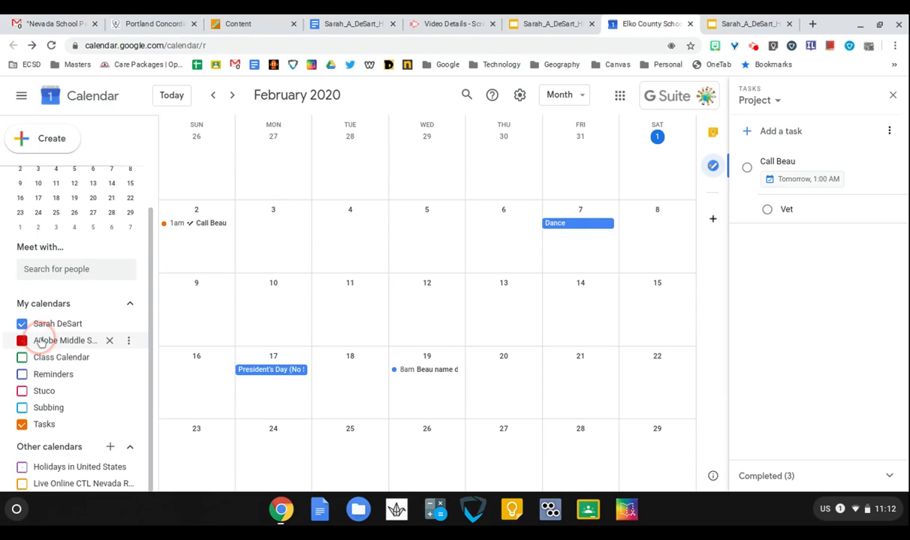
{"action": "left_click", "coordinate": [41, 323]}
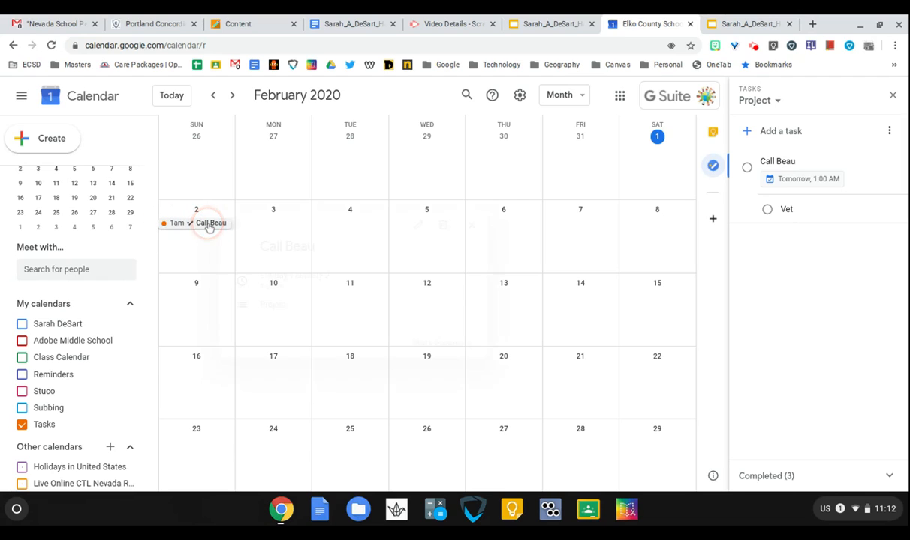
Step: View the February 2 call task's details on the calendar and mark the task complete in the Project list
{"action": "left_click", "coordinate": [210, 224]}
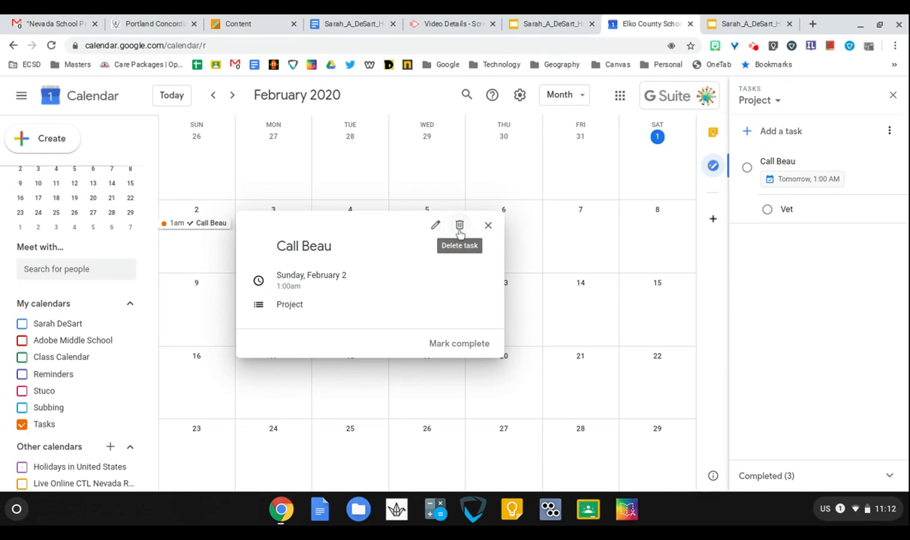
{"action": "left_click", "coordinate": [747, 166]}
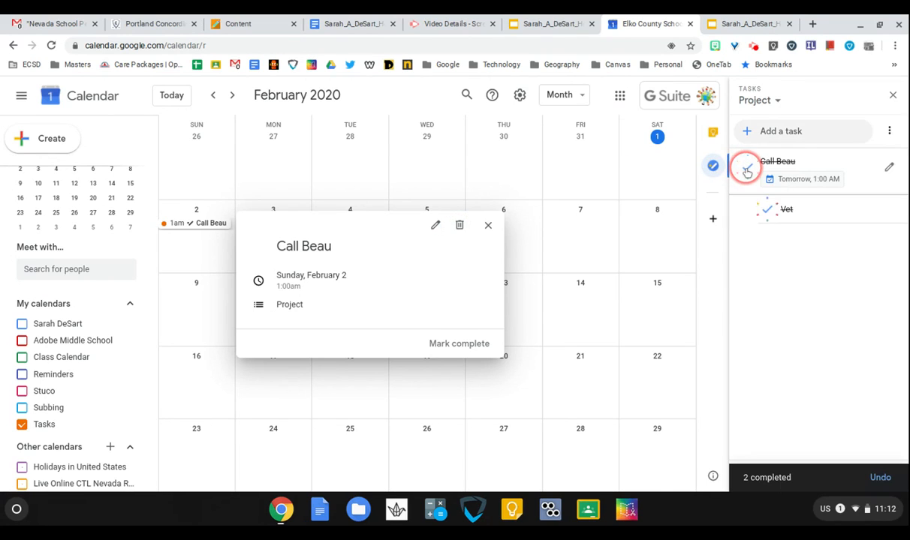
{"action": "left_click", "coordinate": [482, 228]}
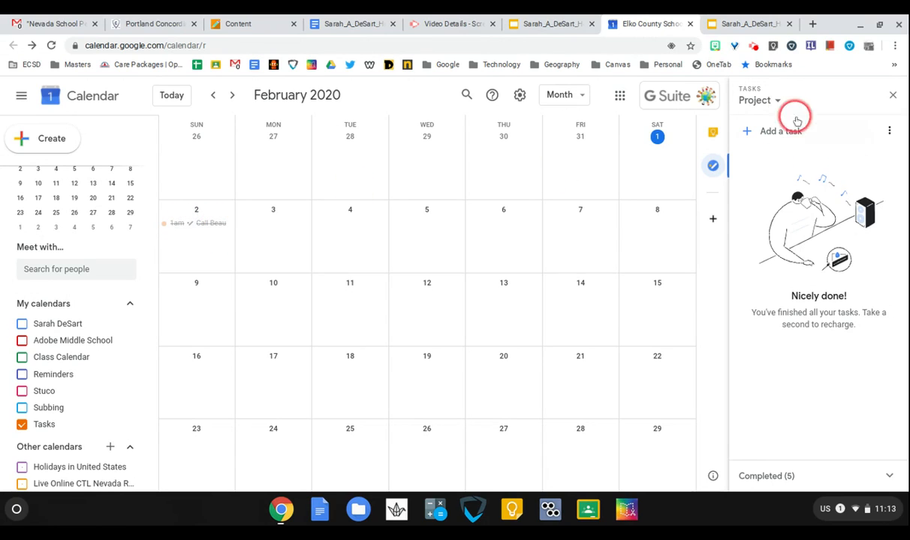
Step: Check the My Tasks list and return to the personal list holding the Concordia and Knee tasks
{"action": "left_click", "coordinate": [775, 101]}
{"action": "left_click", "coordinate": [779, 129]}
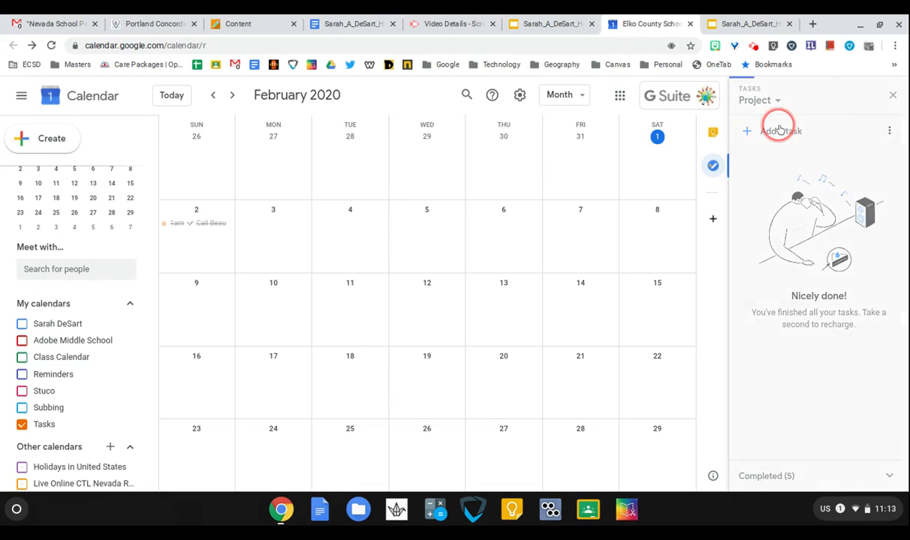
{"action": "left_click", "coordinate": [766, 101]}
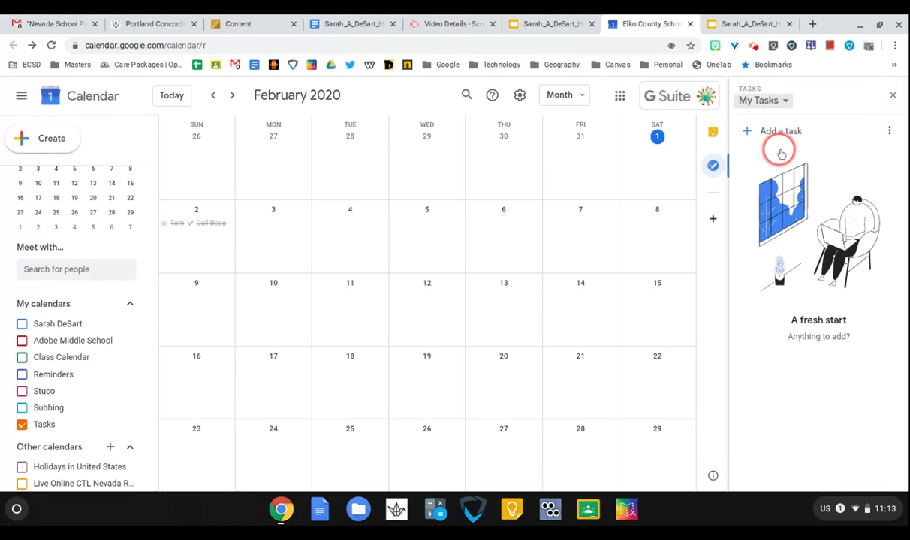
{"action": "left_click", "coordinate": [780, 154]}
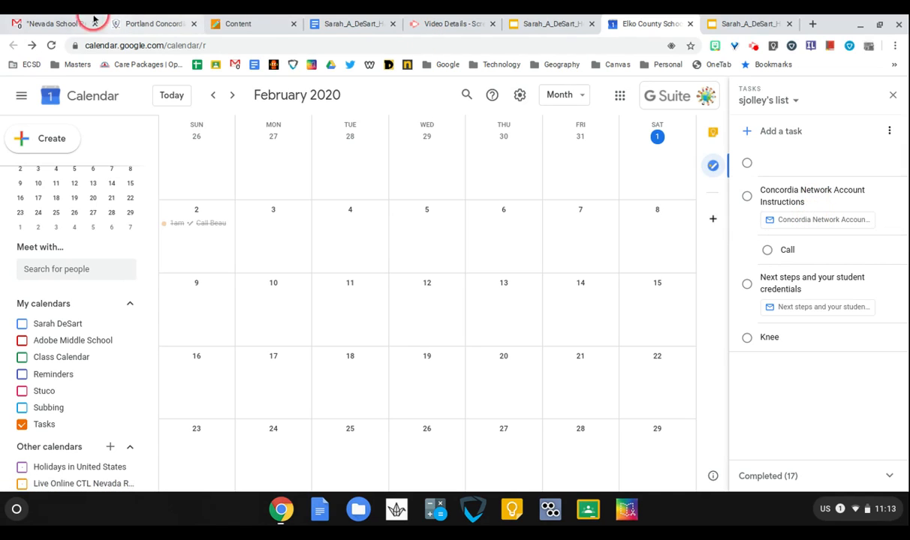
Step: Switch to Gmail and add the open "Nevada School Performance Framework" email to Tasks
{"action": "left_click", "coordinate": [66, 21]}
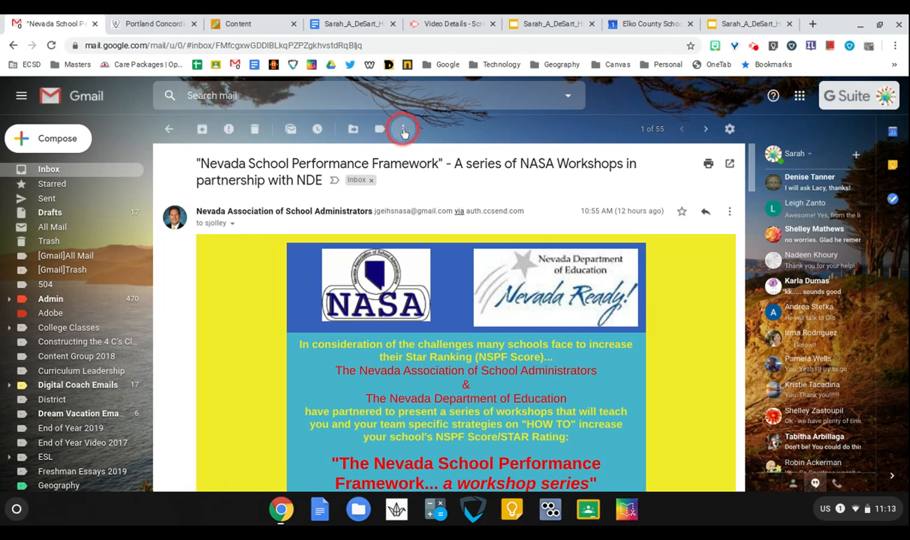
{"action": "left_click", "coordinate": [403, 131]}
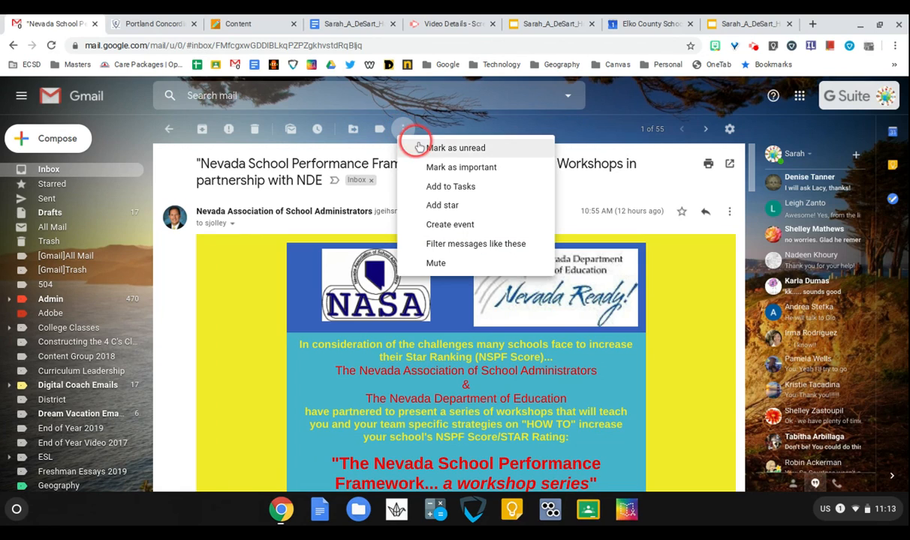
{"action": "left_click", "coordinate": [449, 186]}
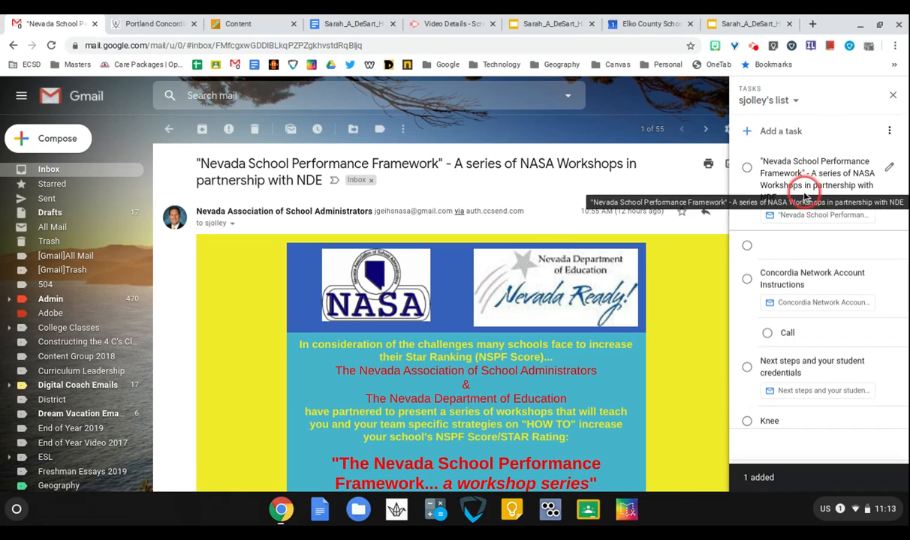
Step: Pick February 3, 2020 as the date of the "Nevada School Performance Framework" task and open its time choices
{"action": "left_click", "coordinate": [888, 170]}
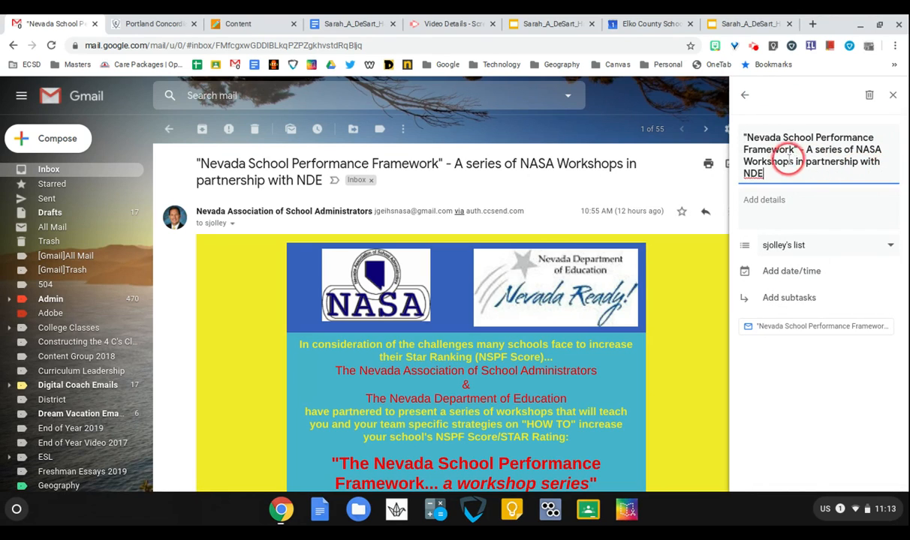
{"action": "left_click", "coordinate": [796, 271]}
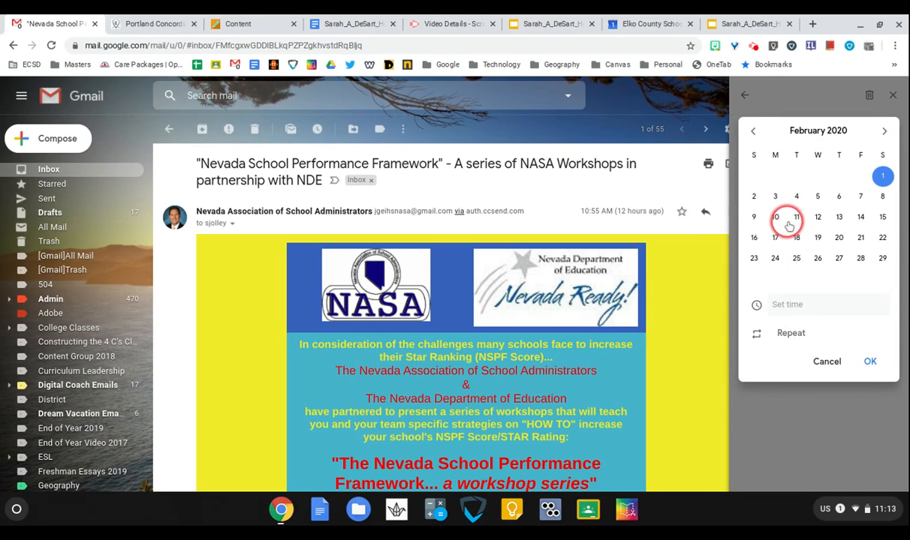
{"action": "left_click", "coordinate": [777, 201]}
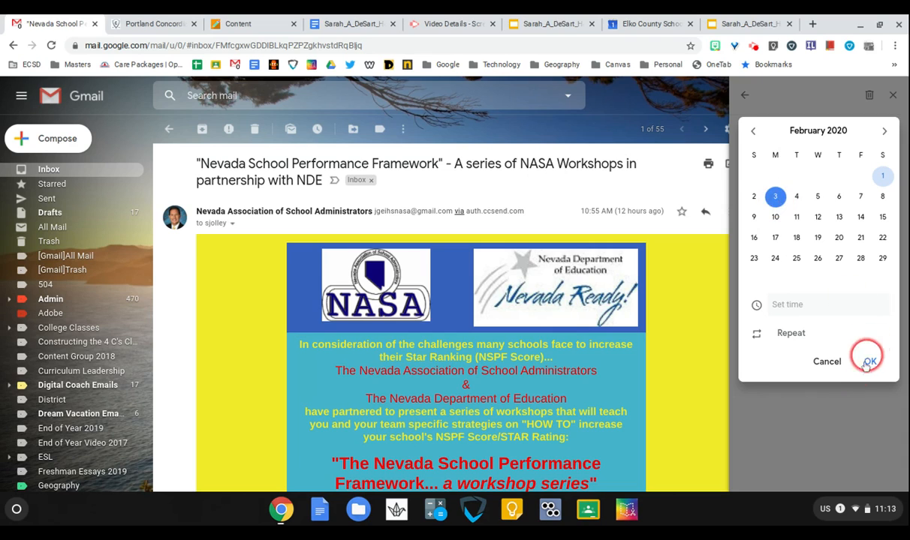
{"action": "left_click", "coordinate": [805, 318]}
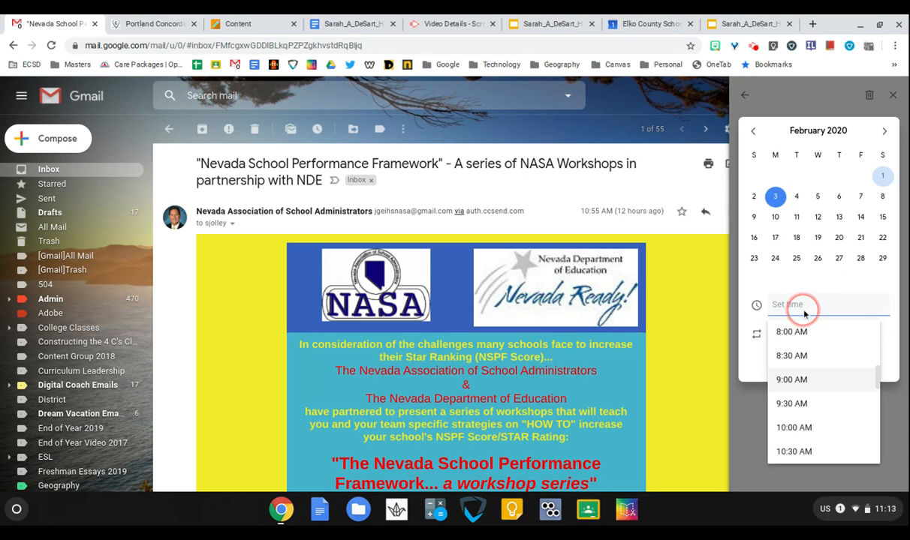